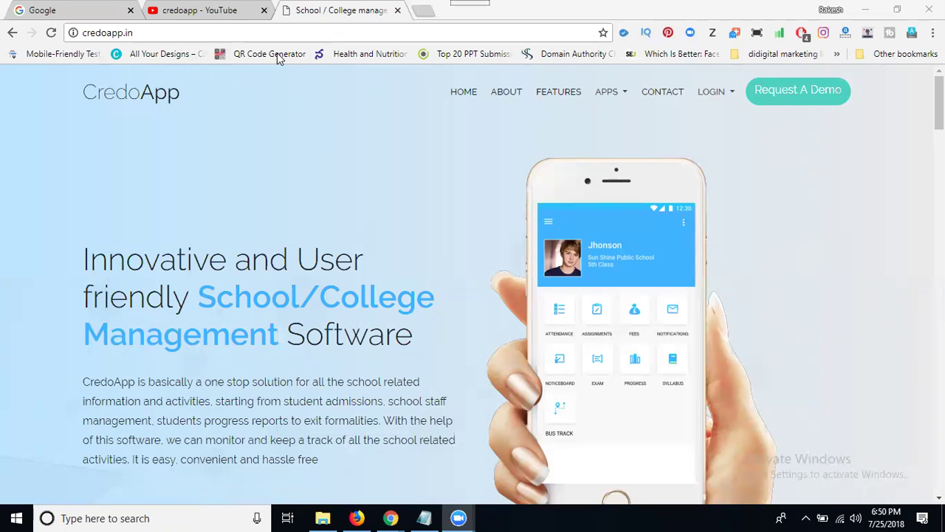
# Switch to the 'credoapp - YouTube' tab showing the credoapp search results.
pyautogui.click(222, 12)
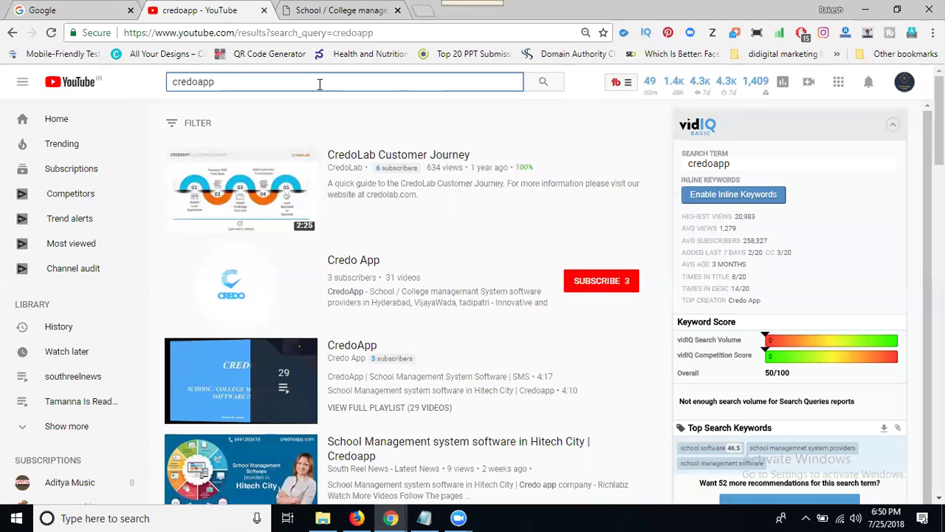
# Load business.google.com in a new tab by typing 'bus' in the address bar.
pyautogui.click(423, 11)
pyautogui.write('bus')
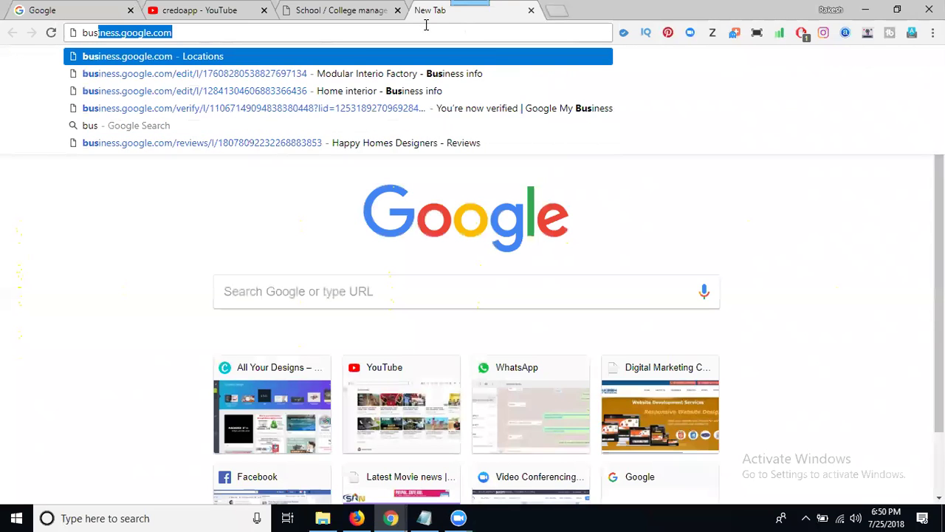
pyautogui.press('Return')
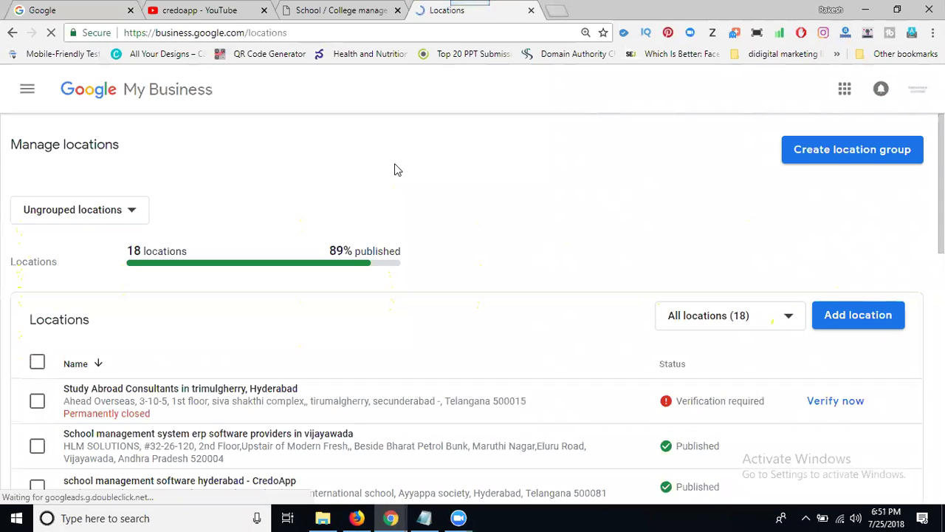
pyautogui.scroll(-3, 394, 167)
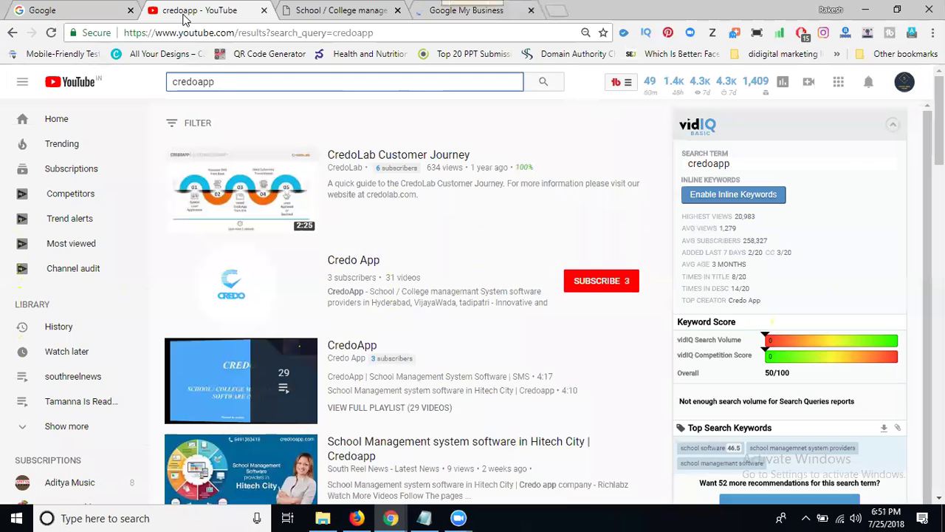
# Select the School Management video's URL in the address bar for copying.
pyautogui.scroll(-1, 318, 272)
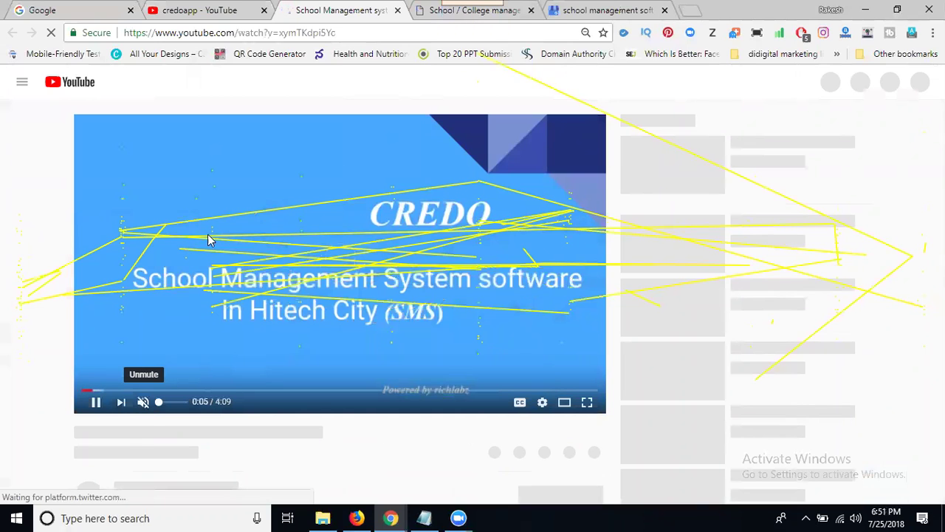
pyautogui.click(257, 34)
pyautogui.hotkey('ctrl', 'c')
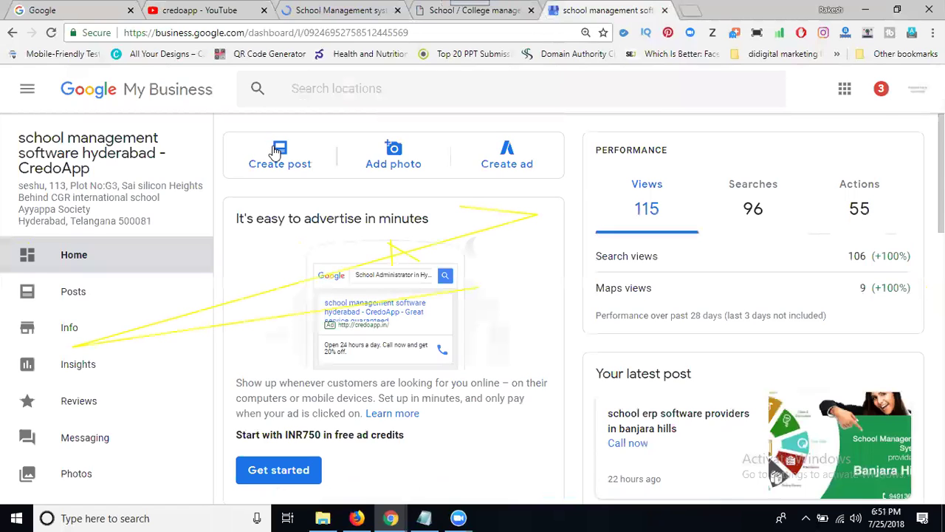
# Start a new CredoApp post and choose to add a photo from the computer.
pyautogui.click(278, 155)
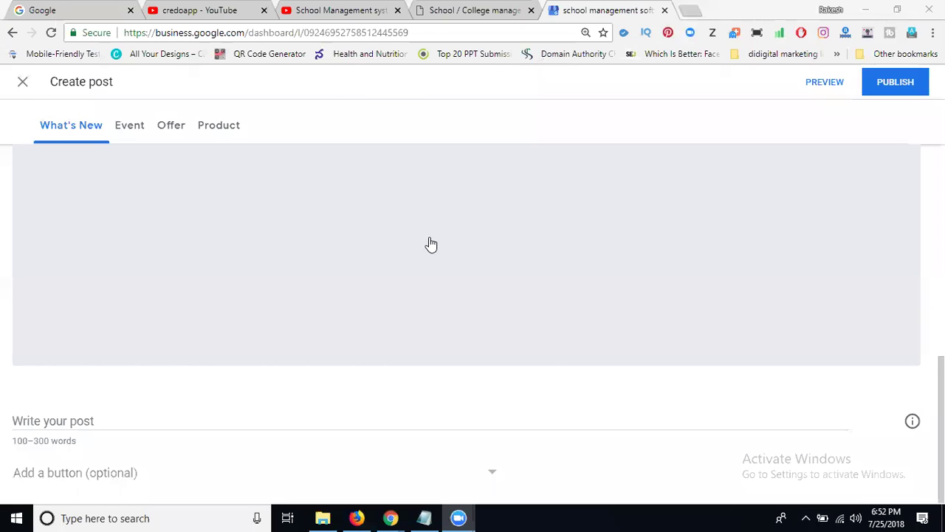
pyautogui.scroll(2, 431, 245)
pyautogui.click(481, 222)
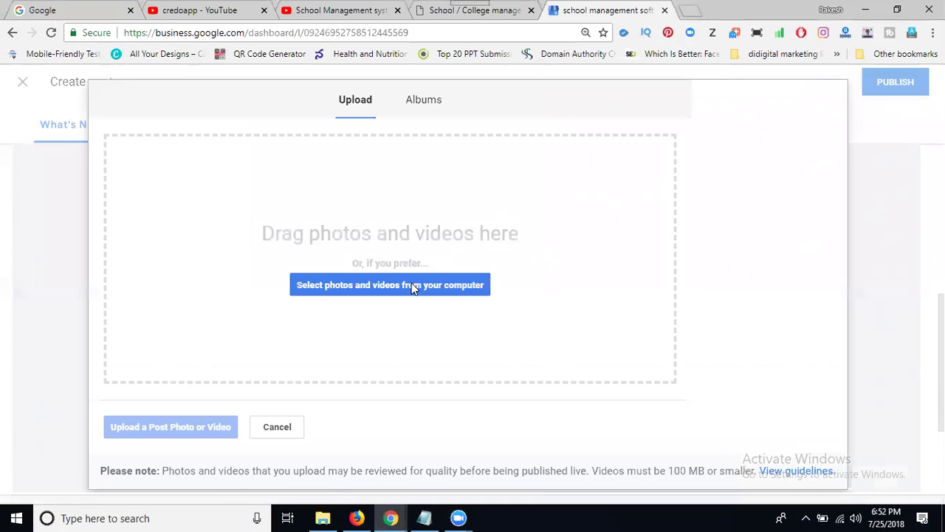
pyautogui.click(412, 285)
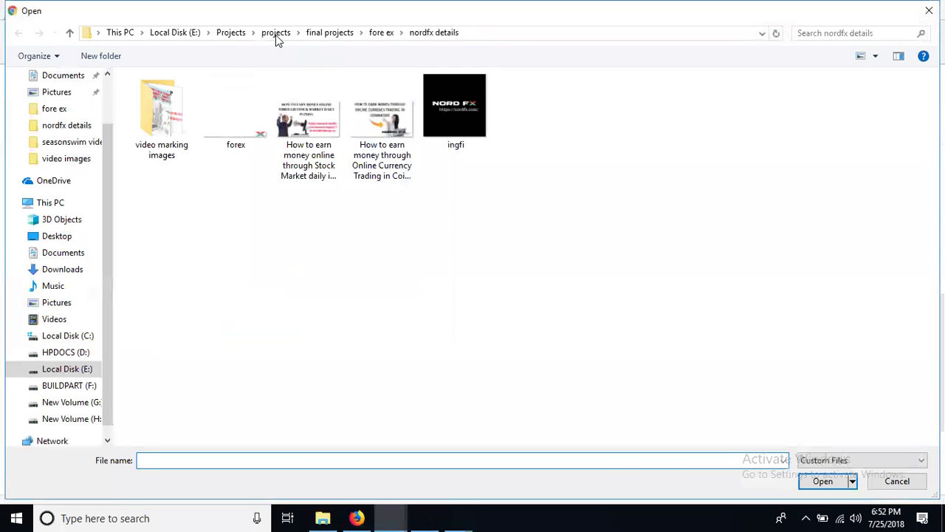
# Browse to projects > final projects > credoapp > credo location images for the post image.
pyautogui.click(275, 34)
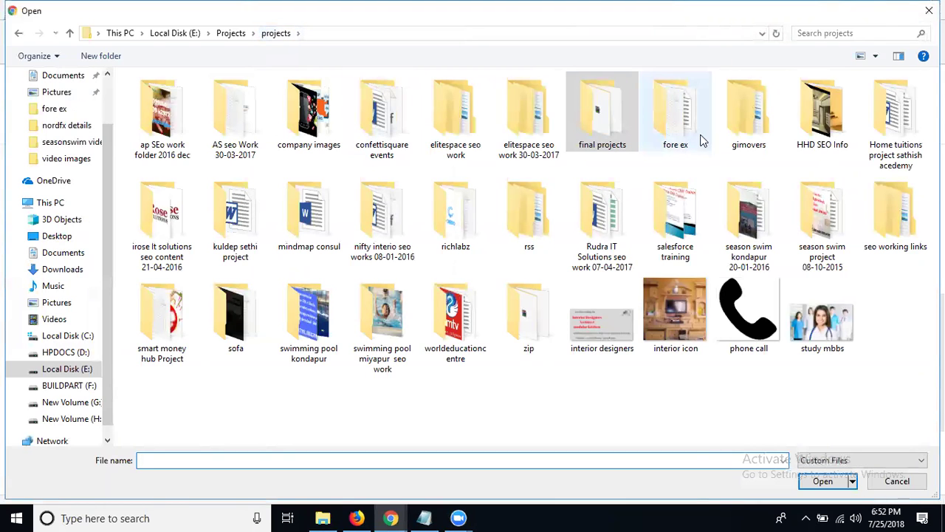
pyautogui.doubleClick(626, 125)
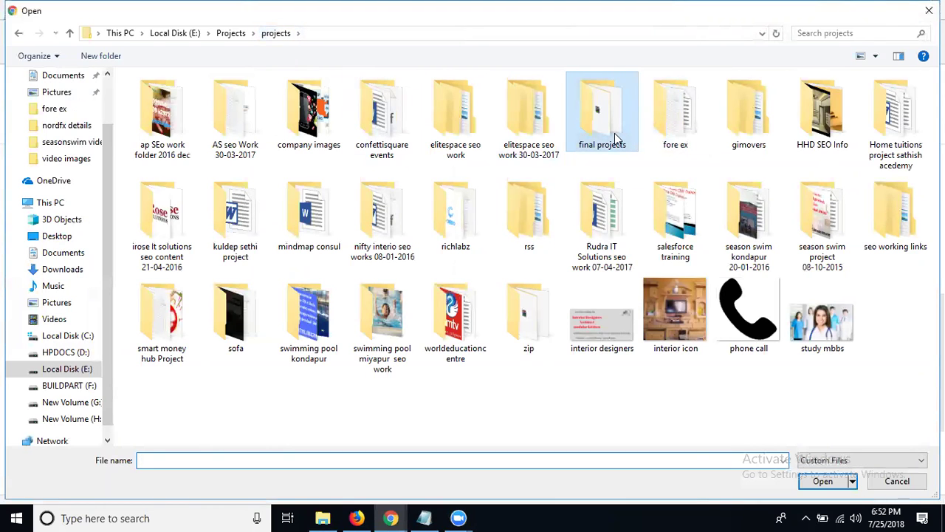
pyautogui.doubleClick(201, 125)
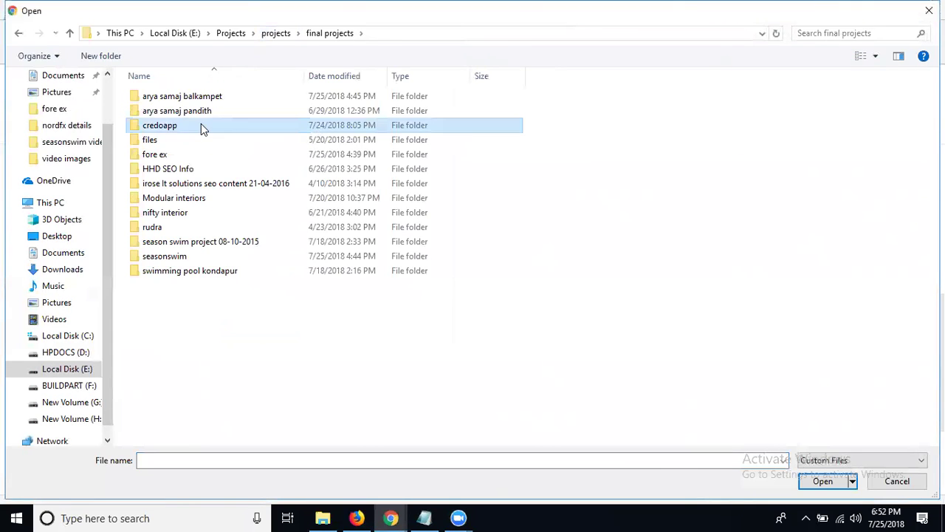
pyautogui.click(173, 124)
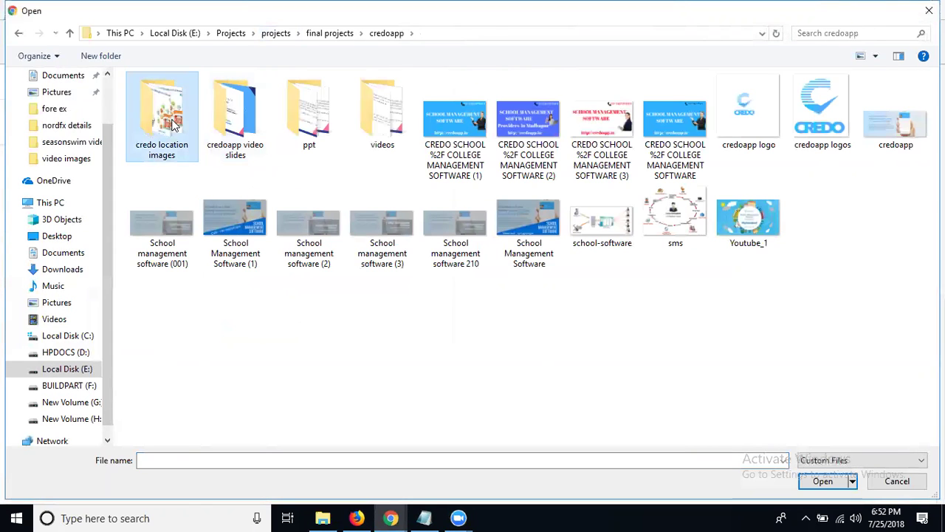
pyautogui.doubleClick(174, 124)
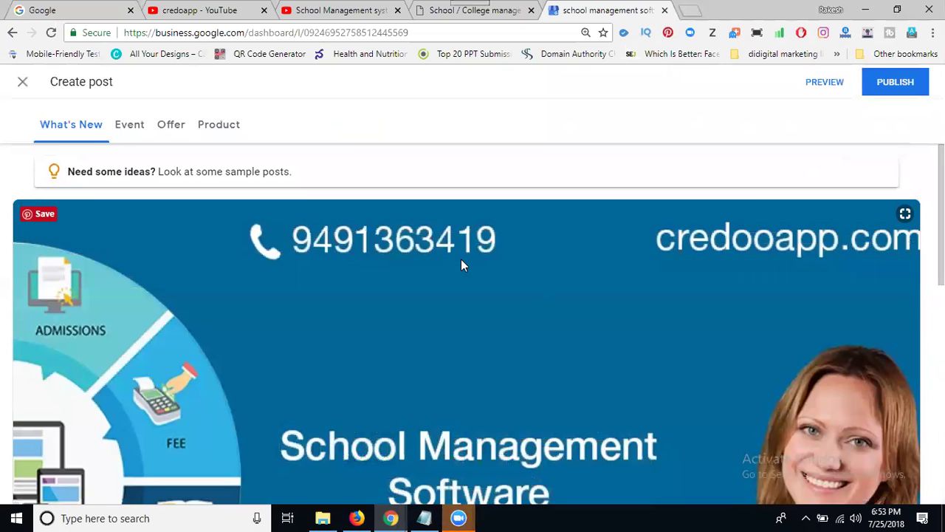
# Copy the School Management video URL from the YouTube tab and return to the post.
pyautogui.scroll(-3, 413, 284)
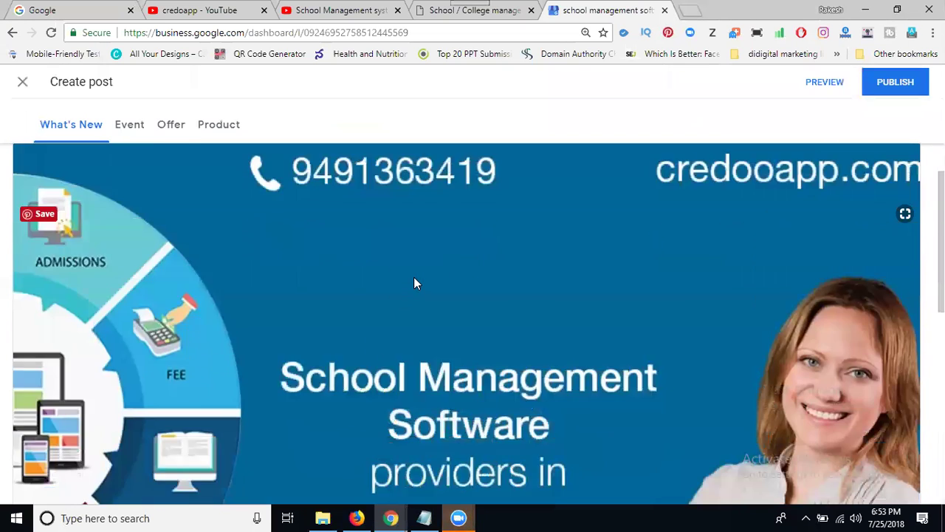
pyautogui.click(341, 16)
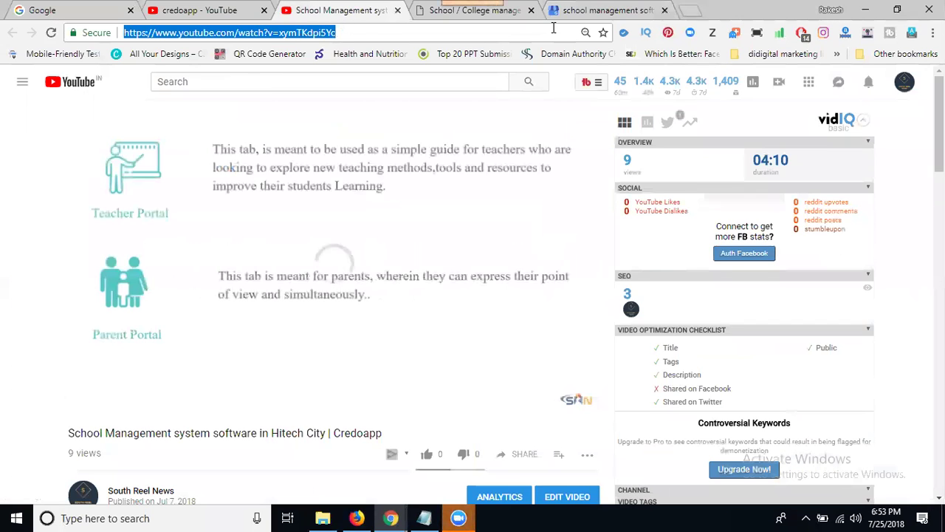
pyautogui.click(605, 11)
# Type 'School System ERp Software in Hitech city' as the post description.
pyautogui.scroll(-5, 266, 384)
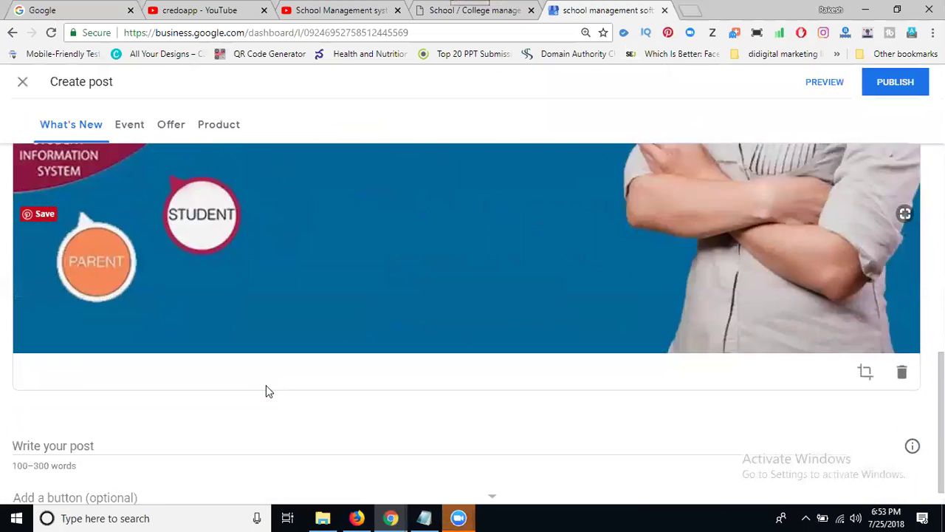
pyautogui.click(89, 420)
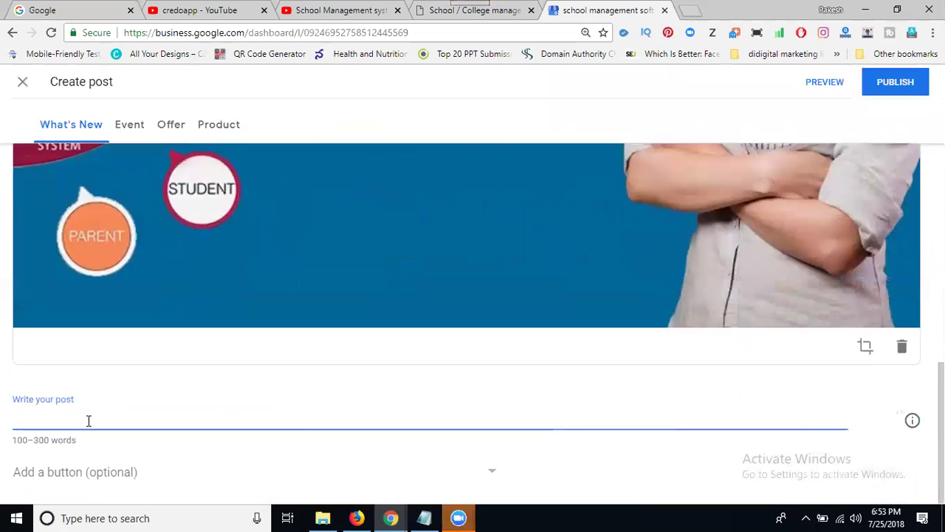
pyautogui.write('School System ERp Software in')
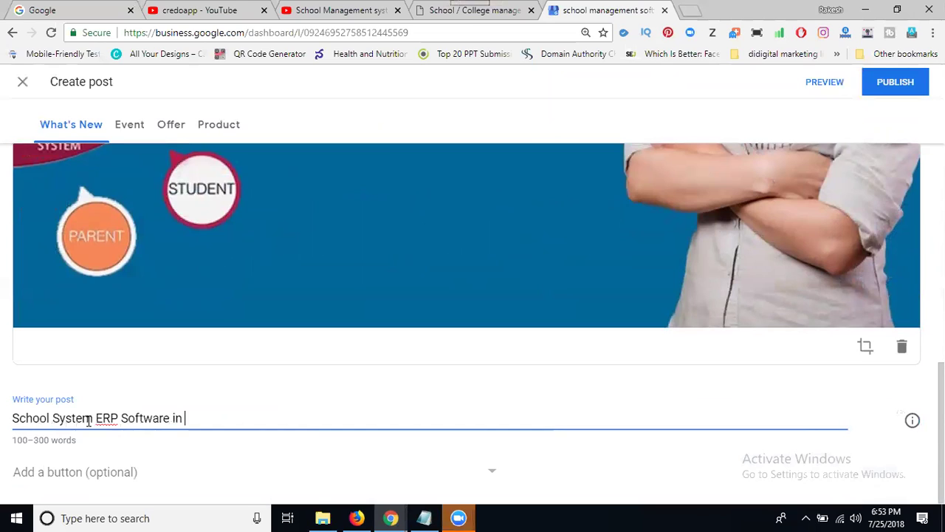
pyautogui.write(' Hitech ci')
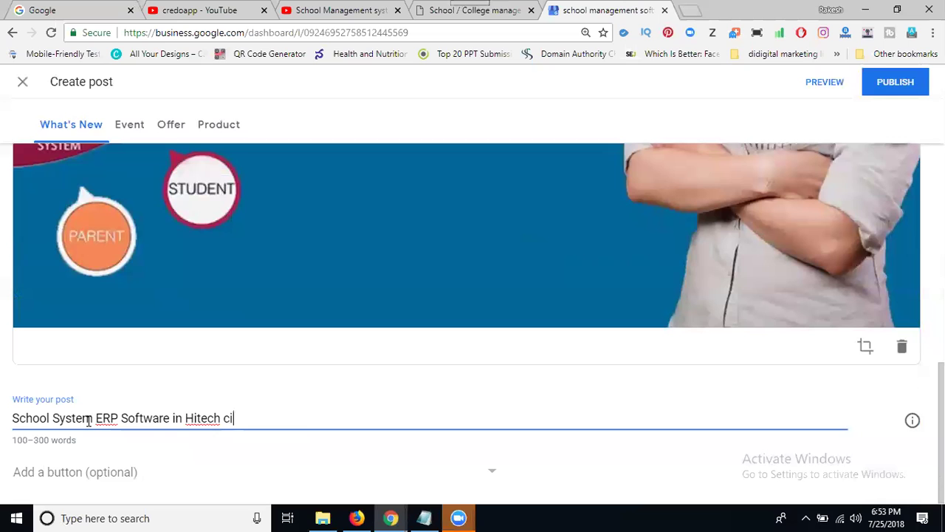
pyautogui.write('ty')
# Add a Learn more button with the pasted YouTube video link and publish the post.
pyautogui.click(59, 474)
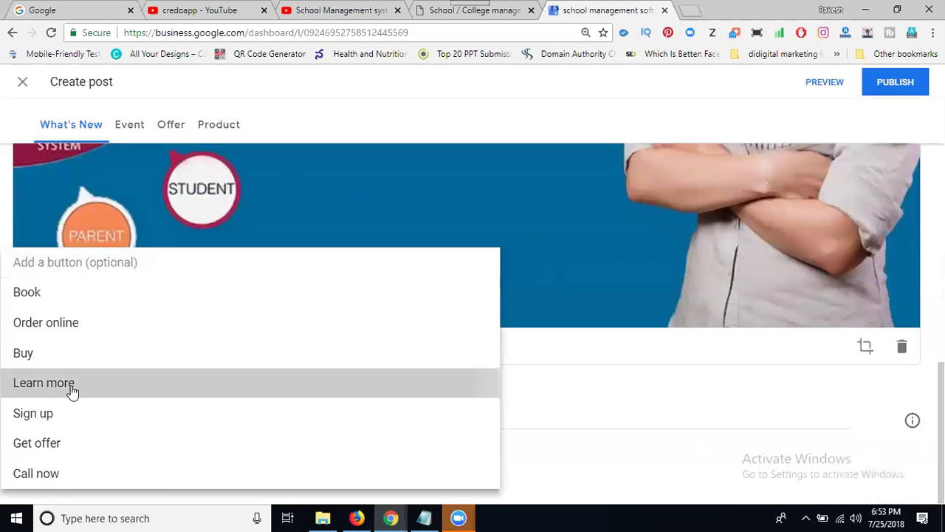
pyautogui.click(72, 384)
pyautogui.scroll(-1, 81, 428)
pyautogui.click(86, 449)
pyautogui.hotkey('ctrl', 'v')
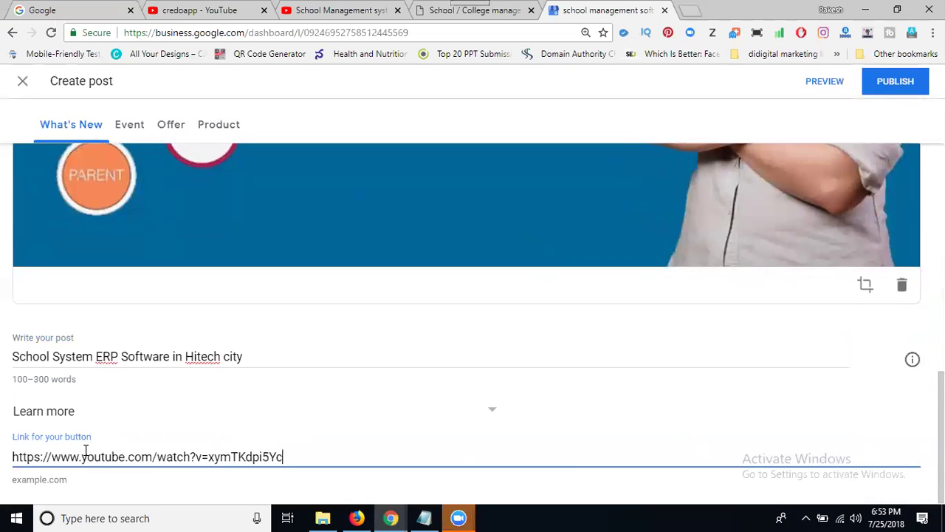
pyautogui.click(893, 85)
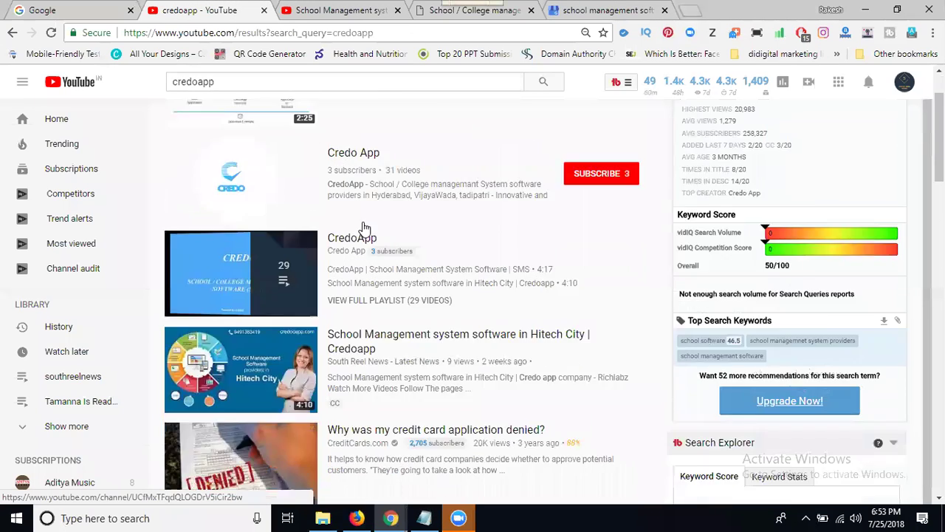
# Copy the Madhapur video's link, close the extra YouTube tabs, and return to My Business.
pyautogui.scroll(-2, 363, 226)
pyautogui.scroll(-2, 362, 222)
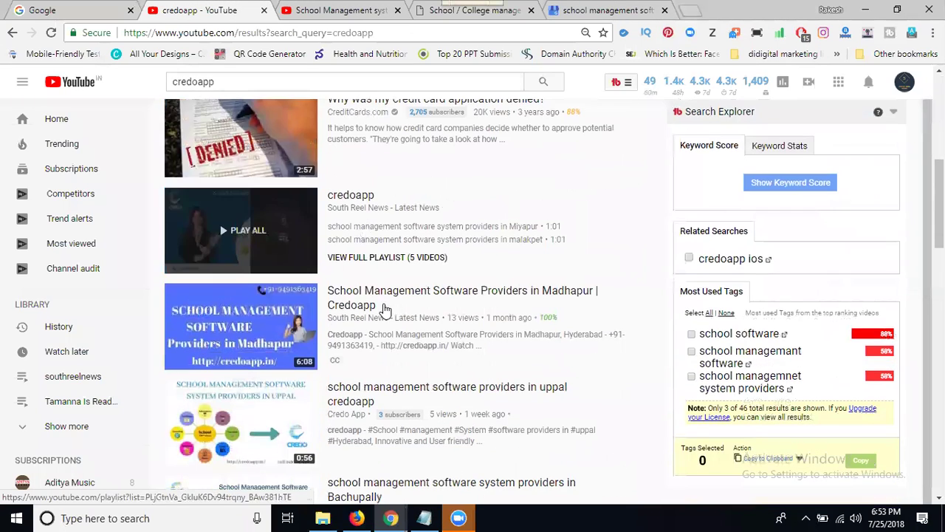
pyautogui.middleClick(396, 296)
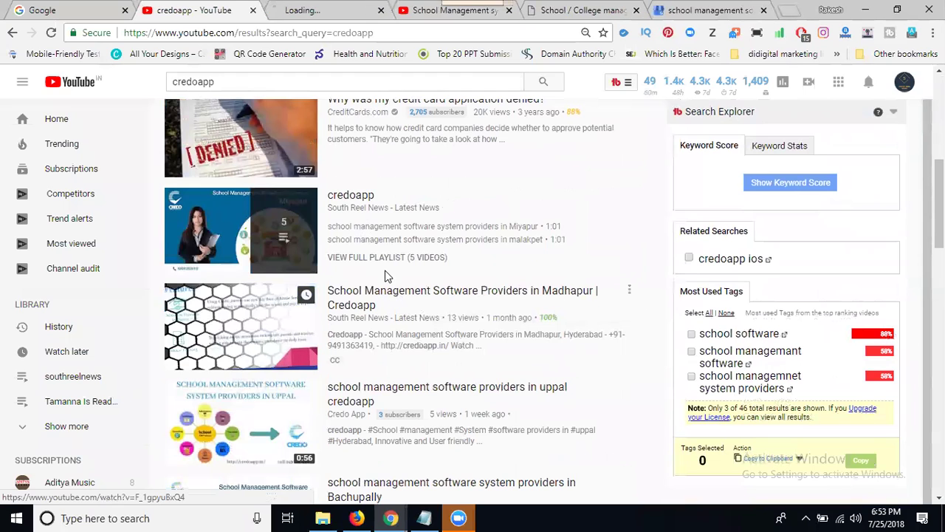
pyautogui.rightClick(410, 13)
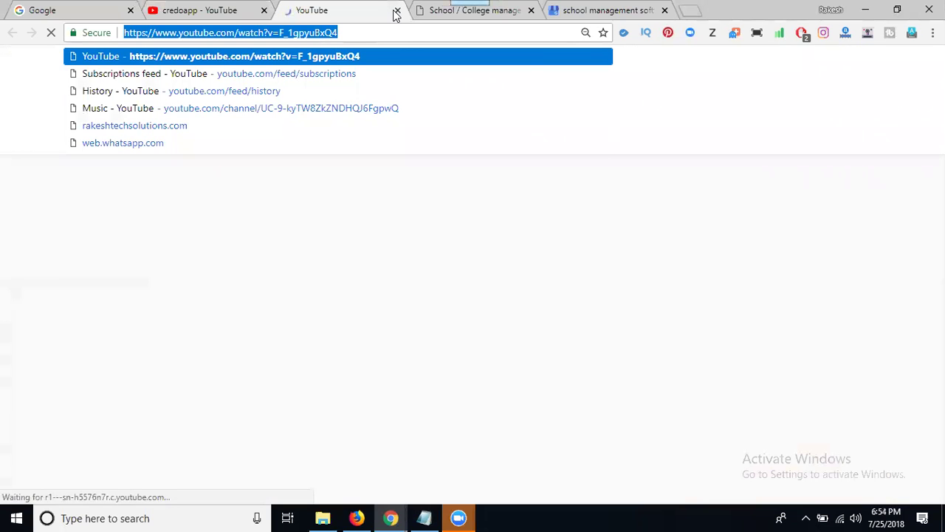
pyautogui.click(397, 10)
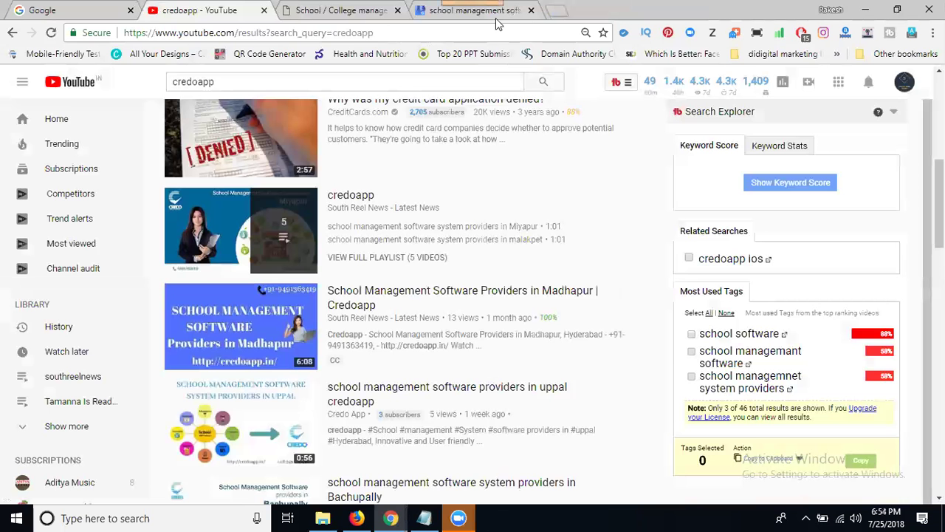
pyautogui.click(495, 17)
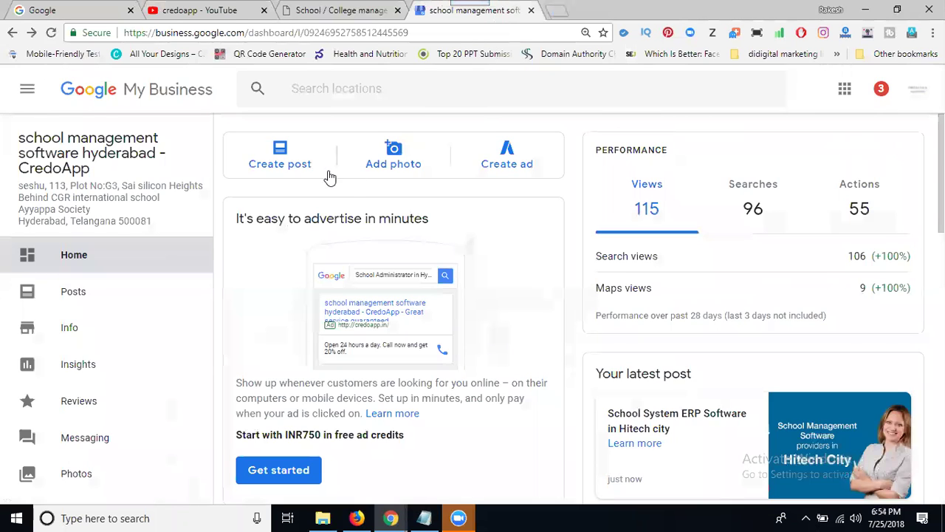
# Start a new post with a Learn more button linking the pasted Madhapur video URL.
pyautogui.click(296, 162)
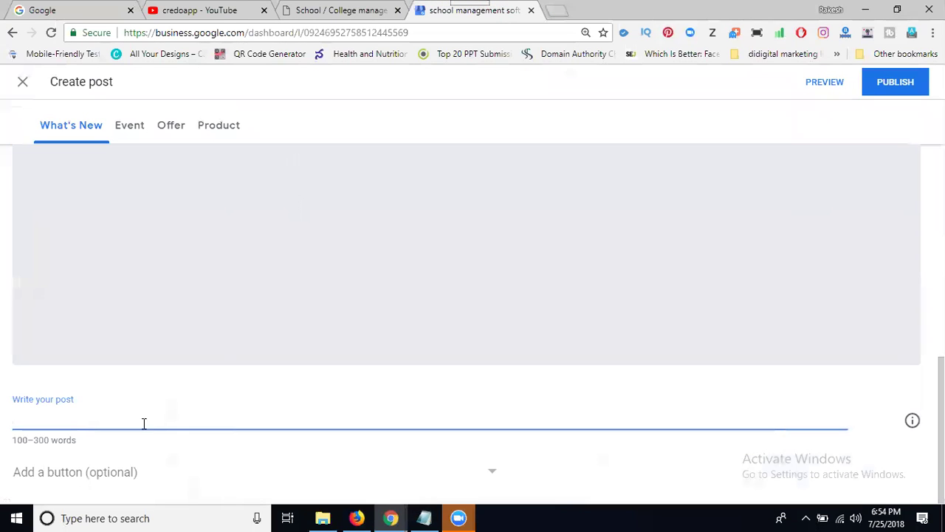
pyautogui.click(96, 481)
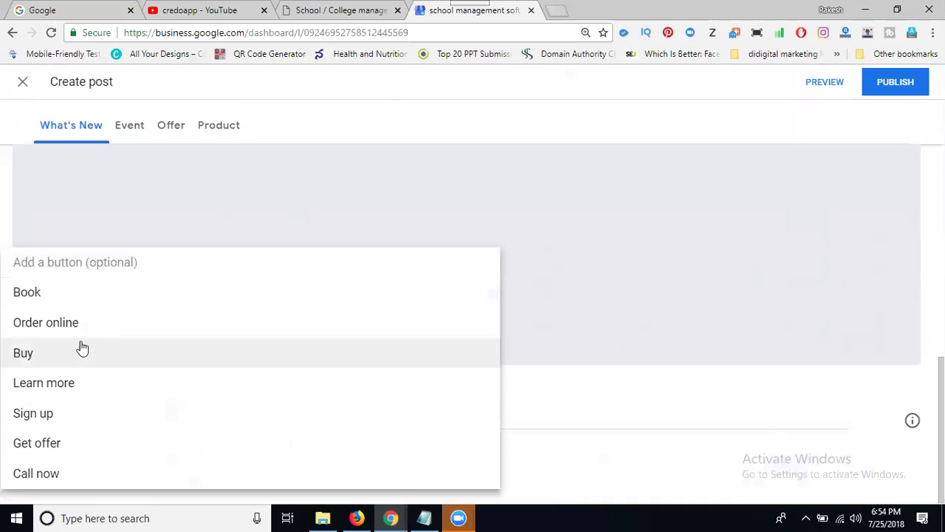
pyautogui.click(70, 395)
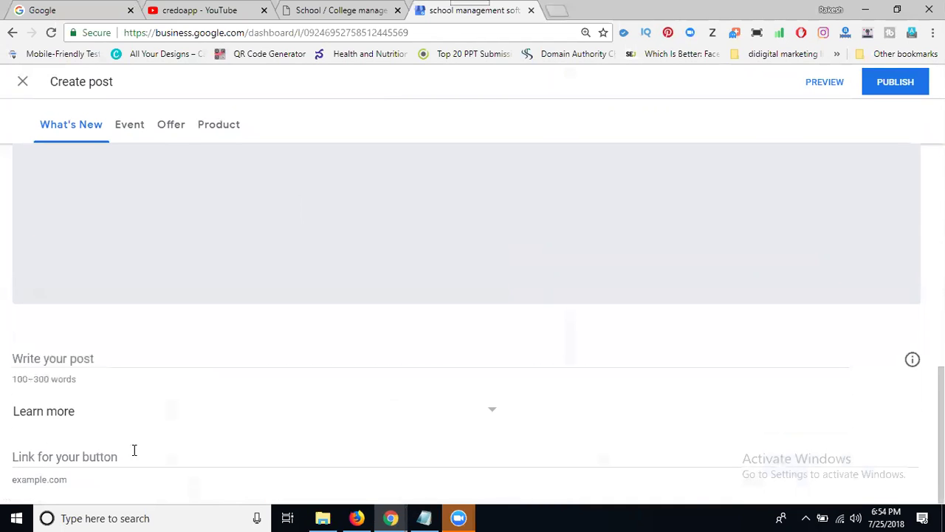
pyautogui.click(130, 458)
pyautogui.write('https://www.youtube.com/watch?v=F_1gpyuBxQ4')
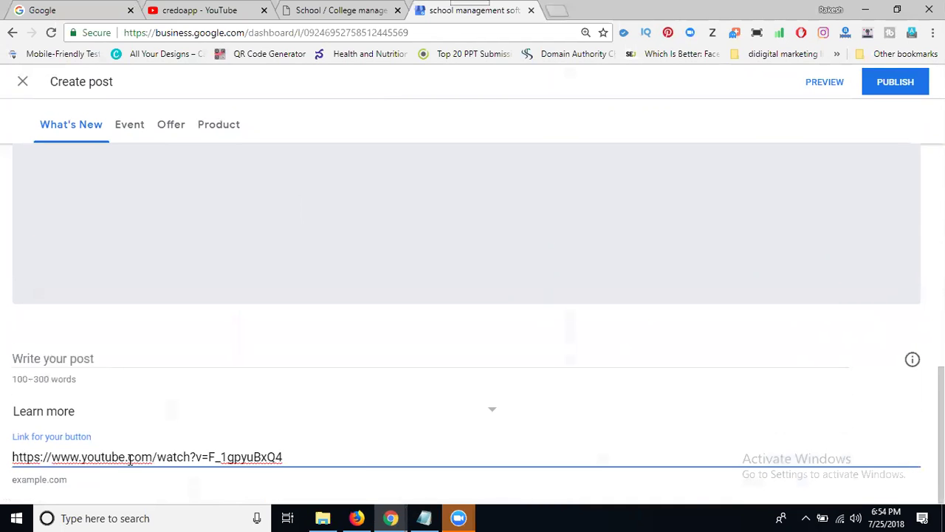
# Type 'school srp software providers in madhapur, hyderabad' and correct 'srp' to 'erp'.
pyautogui.click(77, 358)
pyautogui.write('school')
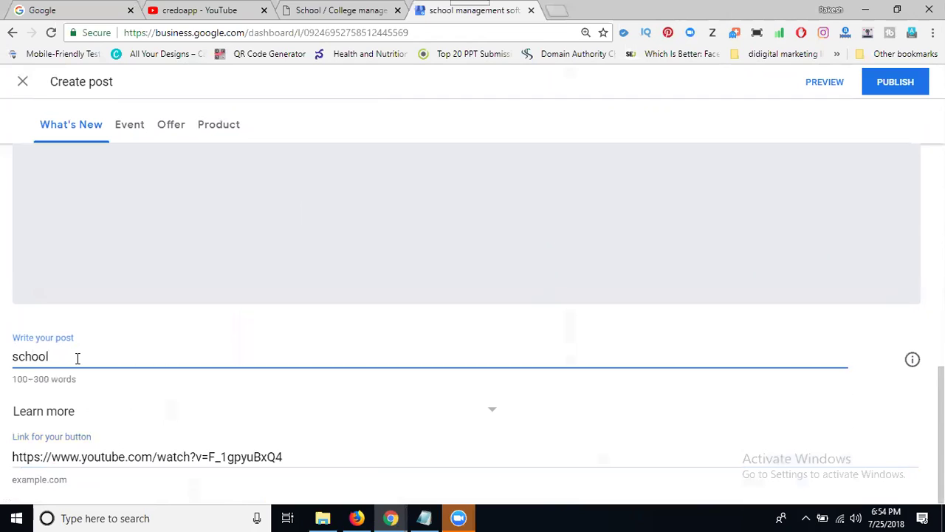
pyautogui.write(' srp software providers')
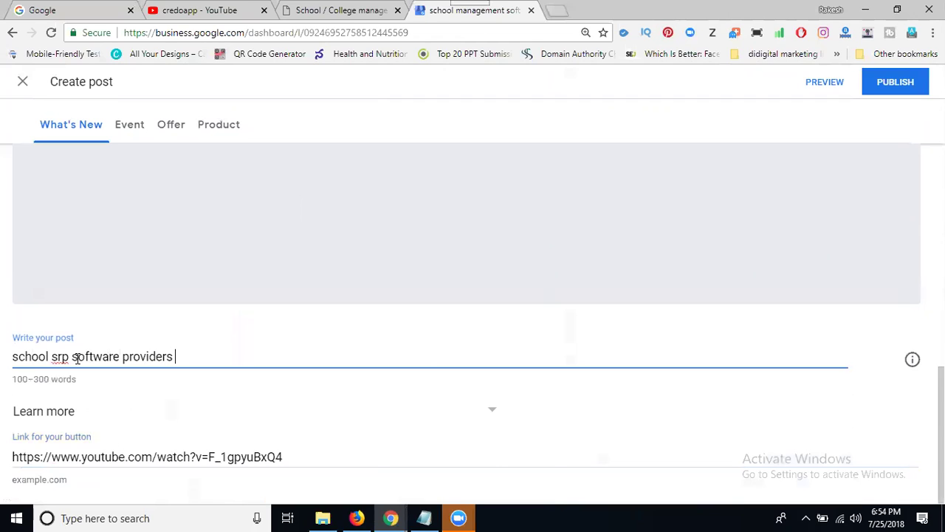
pyautogui.write(' in madhapur, hy')
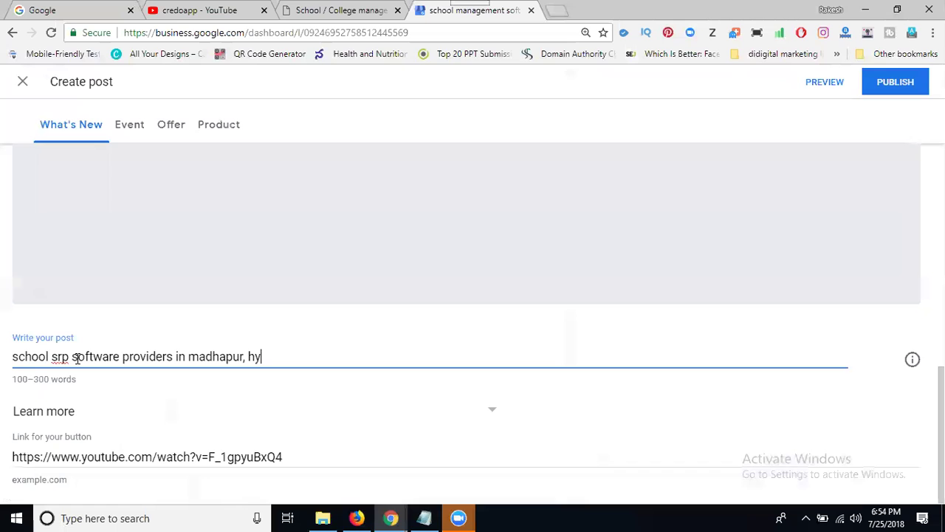
pyautogui.write('derabad')
pyautogui.scroll(2, 356, 250)
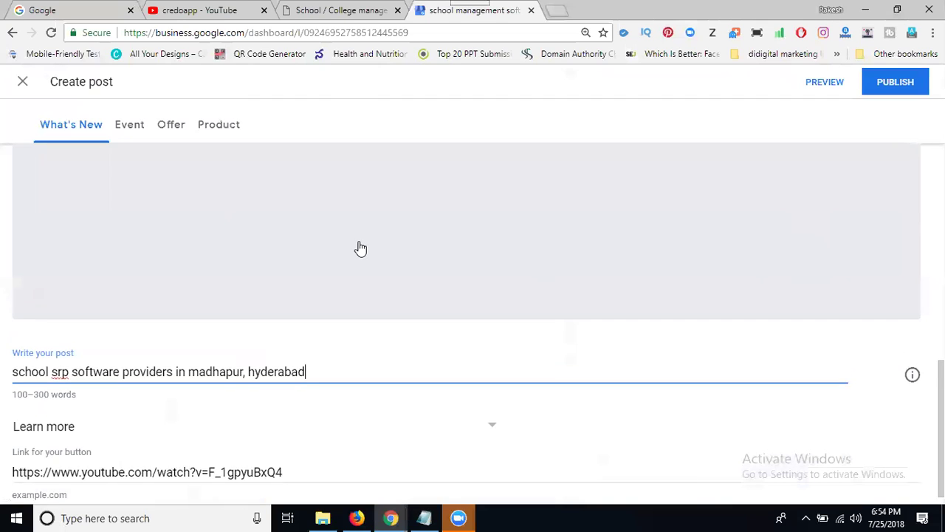
pyautogui.scroll(-1, 213, 352)
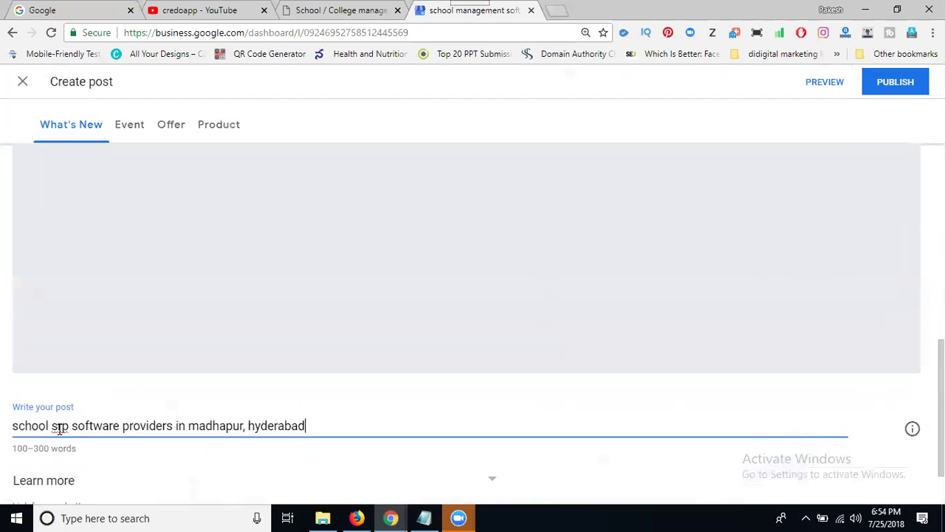
pyautogui.click(59, 427)
pyautogui.press('BackSpace')
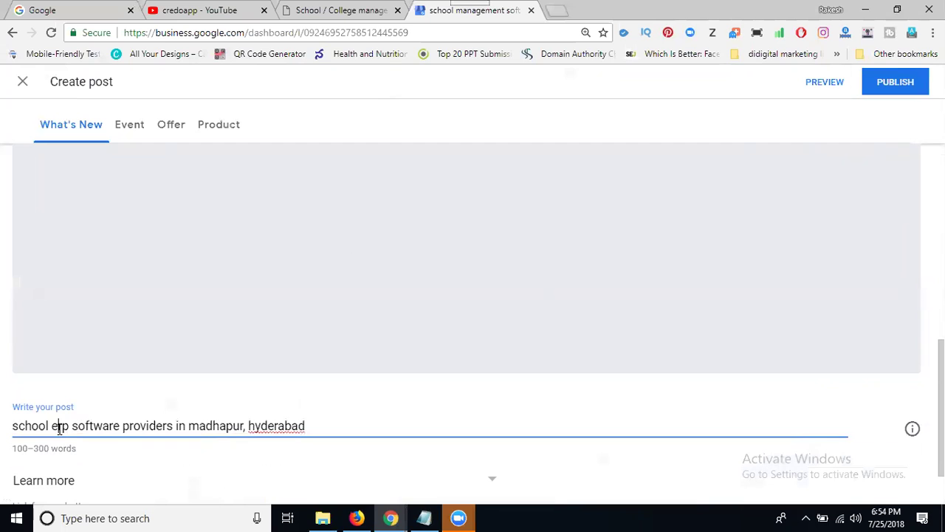
# Upload the Madhapur school management software image from the computer into the post.
pyautogui.scroll(4, 230, 333)
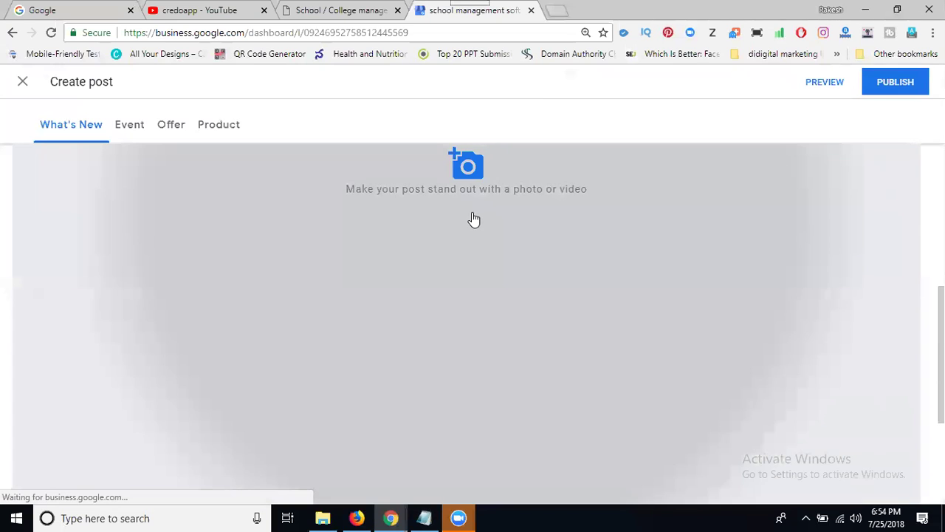
pyautogui.click(474, 219)
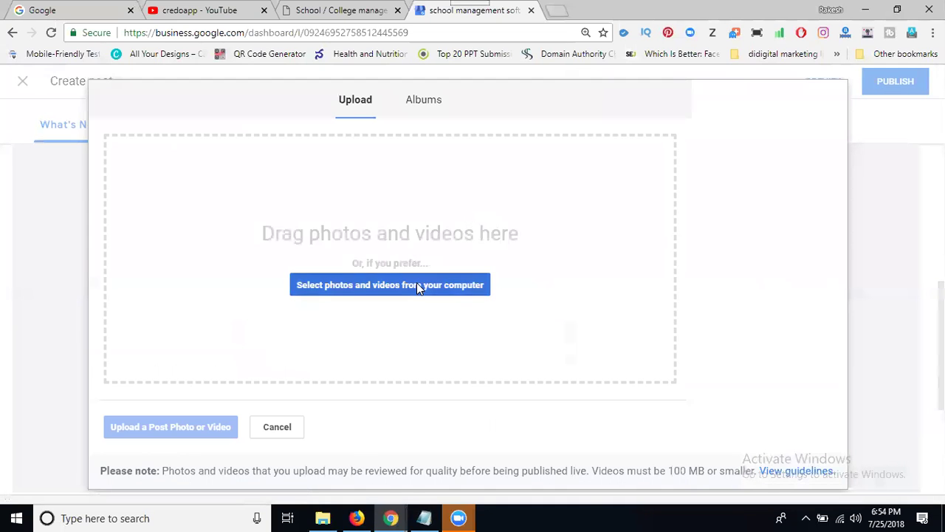
pyautogui.click(416, 285)
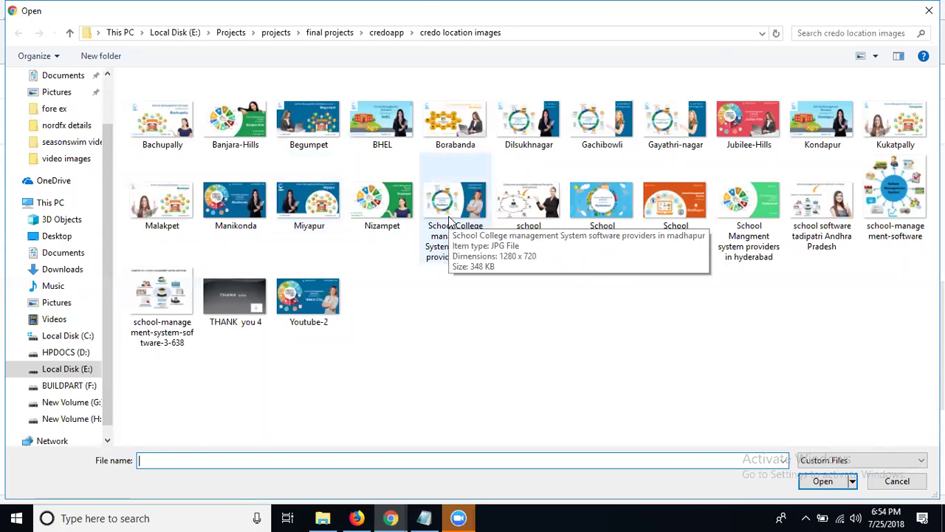
pyautogui.doubleClick(451, 222)
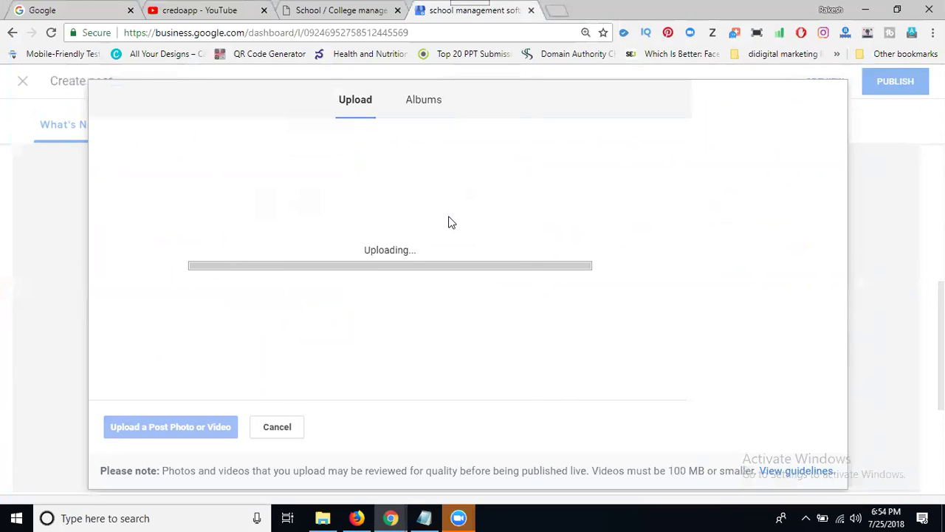
# Review the post's text and Learn more link, then publish the 'school erp software providers in madhapur, hyderabad' post.
pyautogui.scroll(-3, 496, 245)
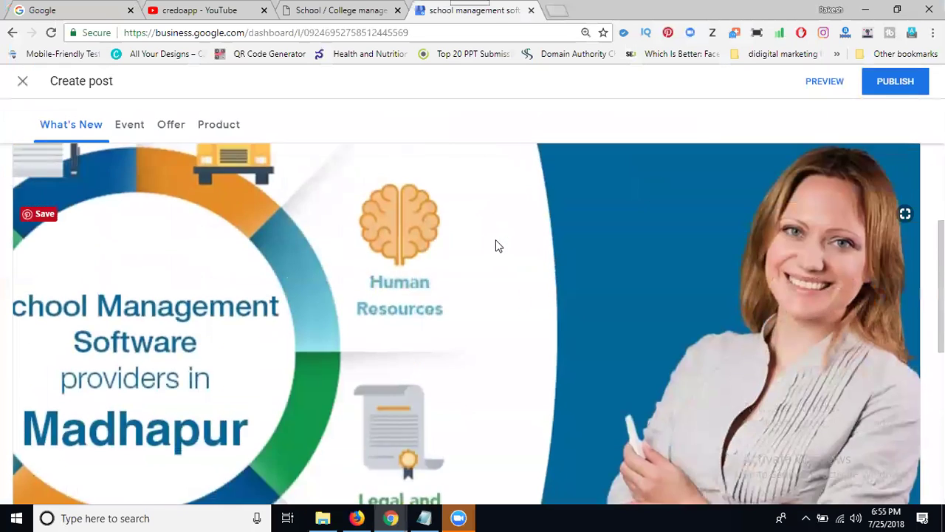
pyautogui.scroll(-2, 496, 246)
pyautogui.scroll(-4, 350, 291)
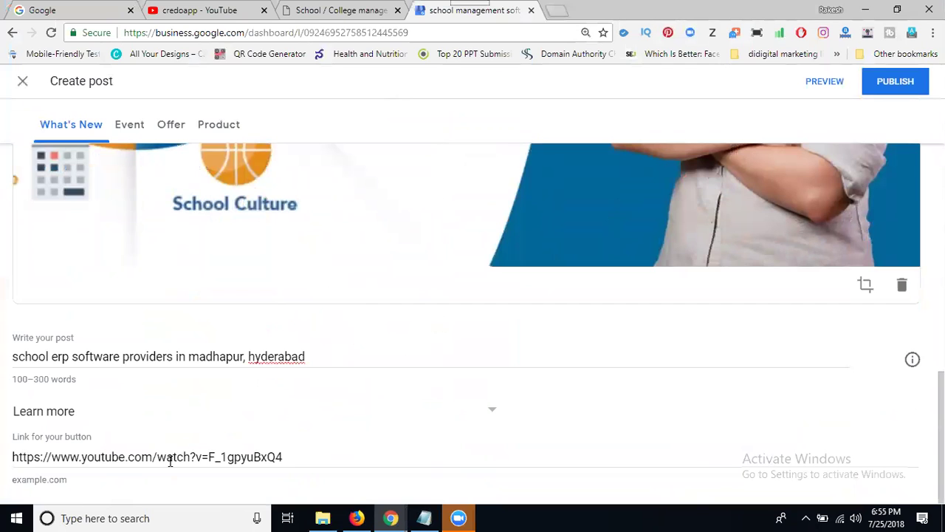
pyautogui.click(912, 86)
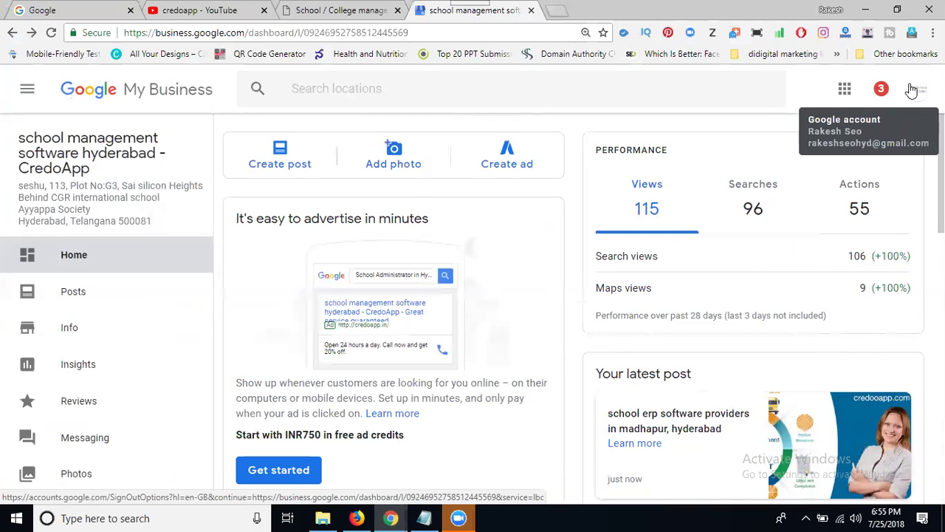
pyautogui.click(911, 89)
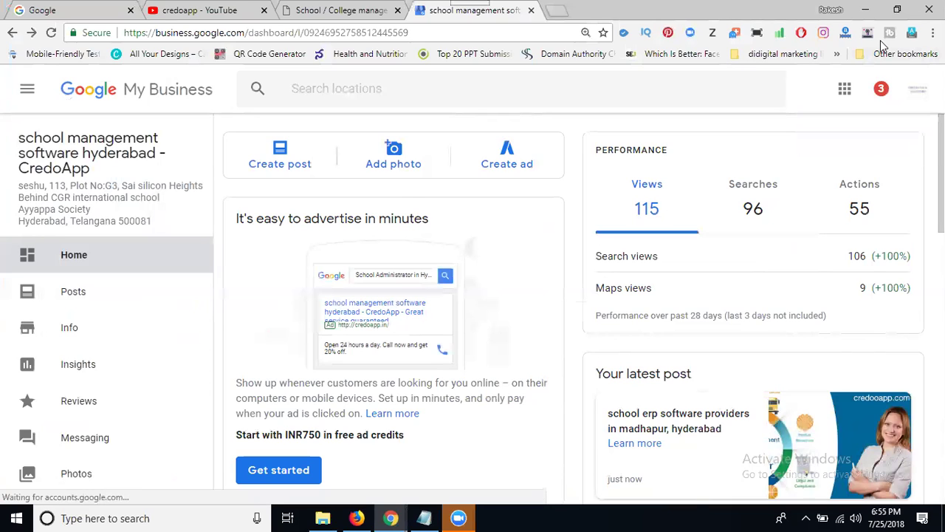